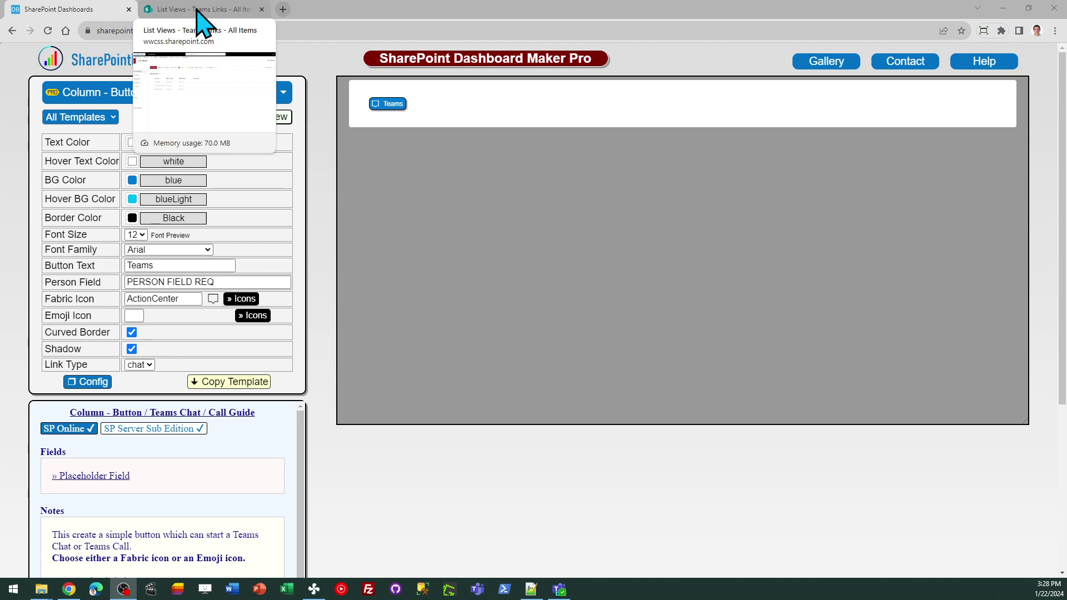
- Open the Teams Links list to review its Contact, Teams Chat and Teams Call columns
left_click(203, 23)
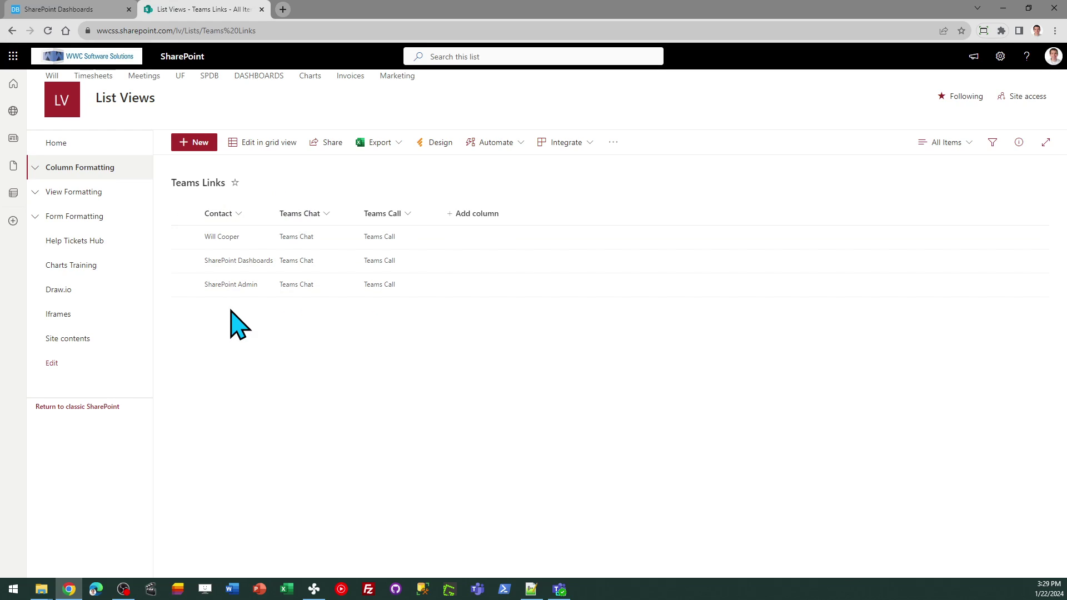
- Preview Themes 2, 3 and 5 on the button, then revert to blue Theme 1
left_click(75, 9)
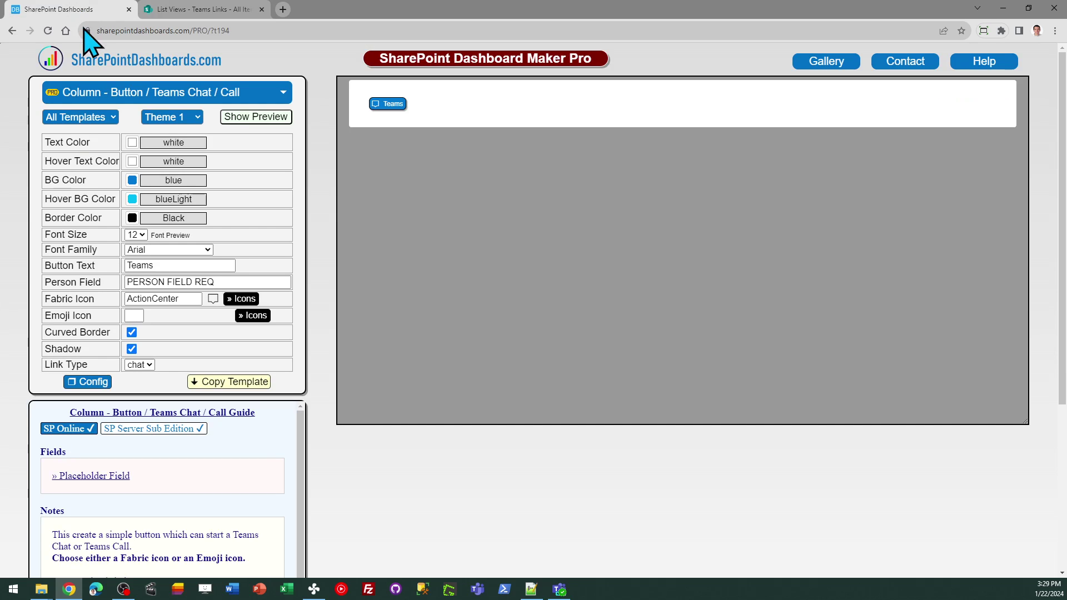
left_click(194, 118)
left_click(189, 143)
left_click(189, 119)
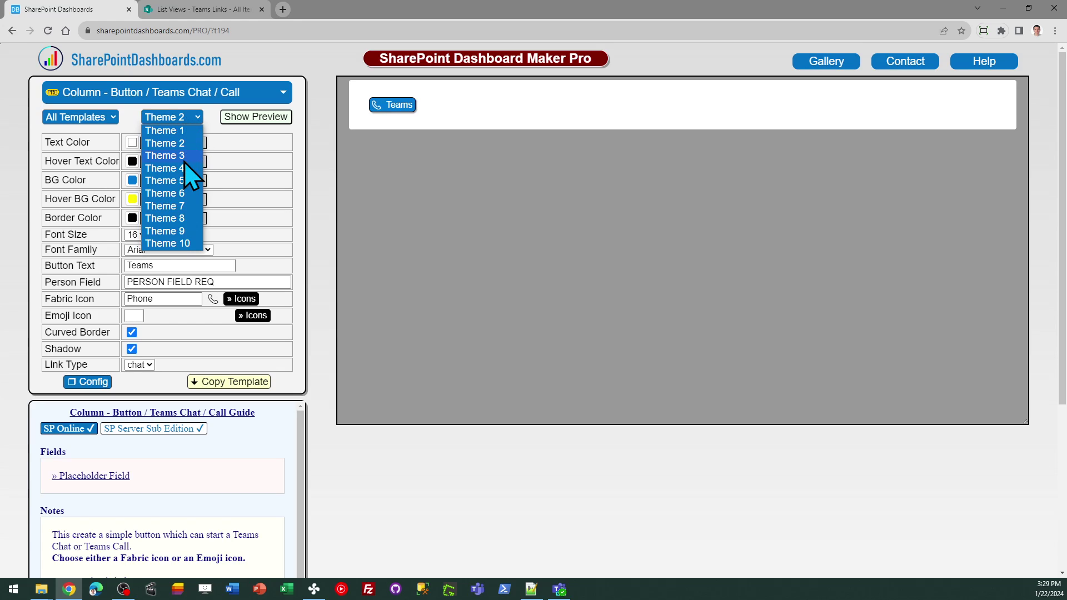
left_click(185, 154)
left_click(188, 118)
left_click(185, 181)
left_click(191, 118)
left_click(187, 130)
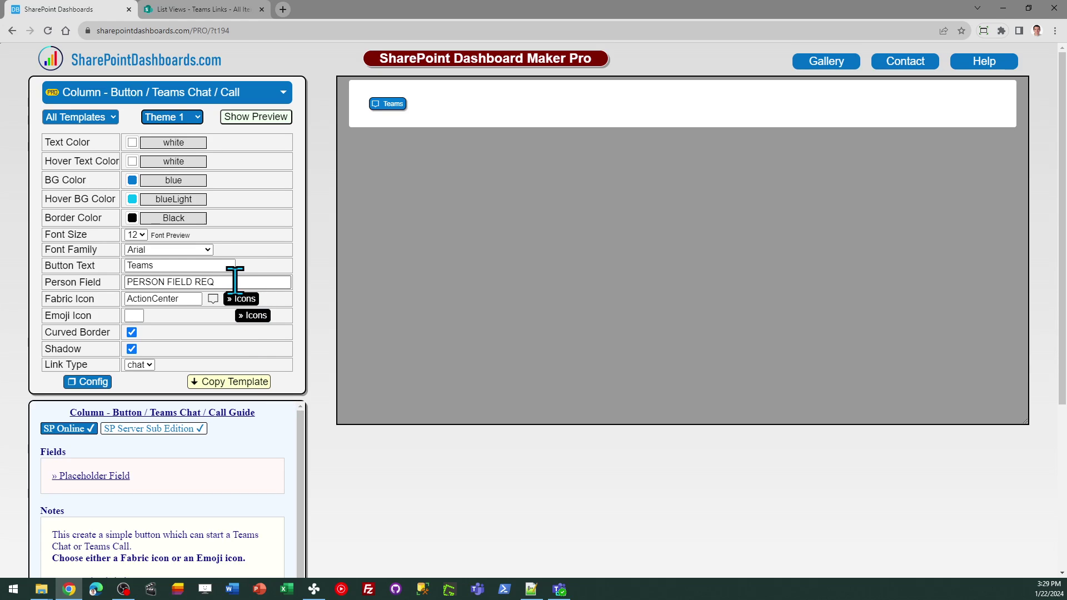
left_click_drag(234, 281, 129, 289)
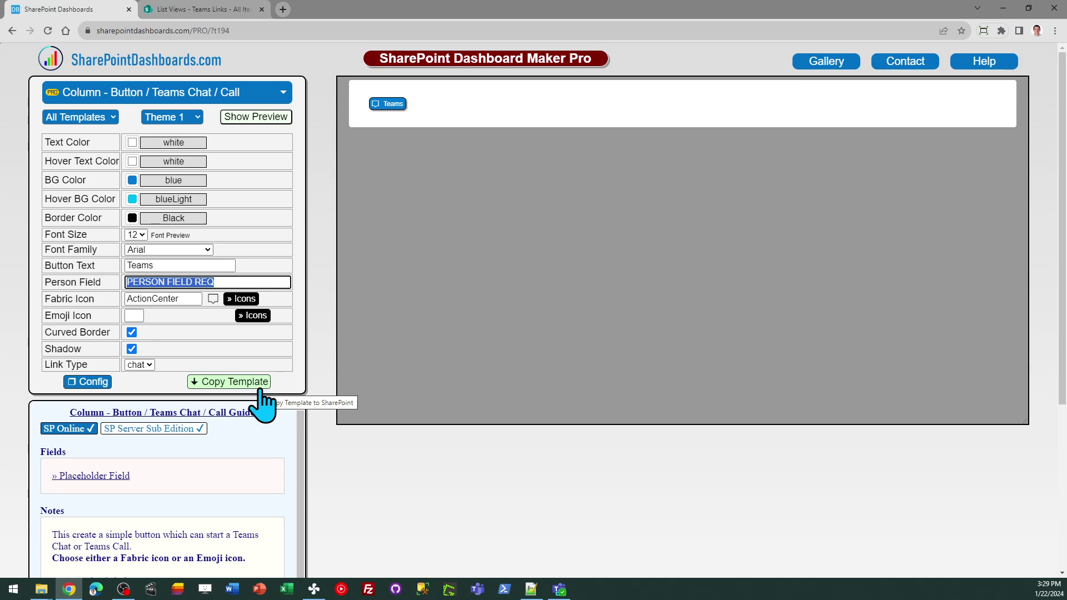
left_click(192, 9)
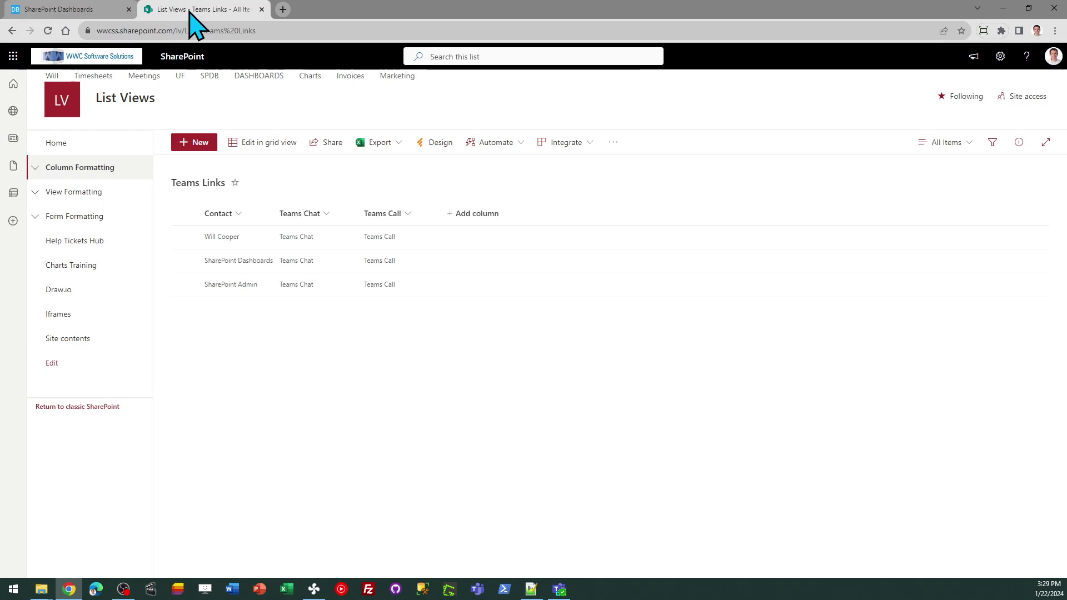
- Set the template's Person Field to 'Contact'
left_click(66, 11)
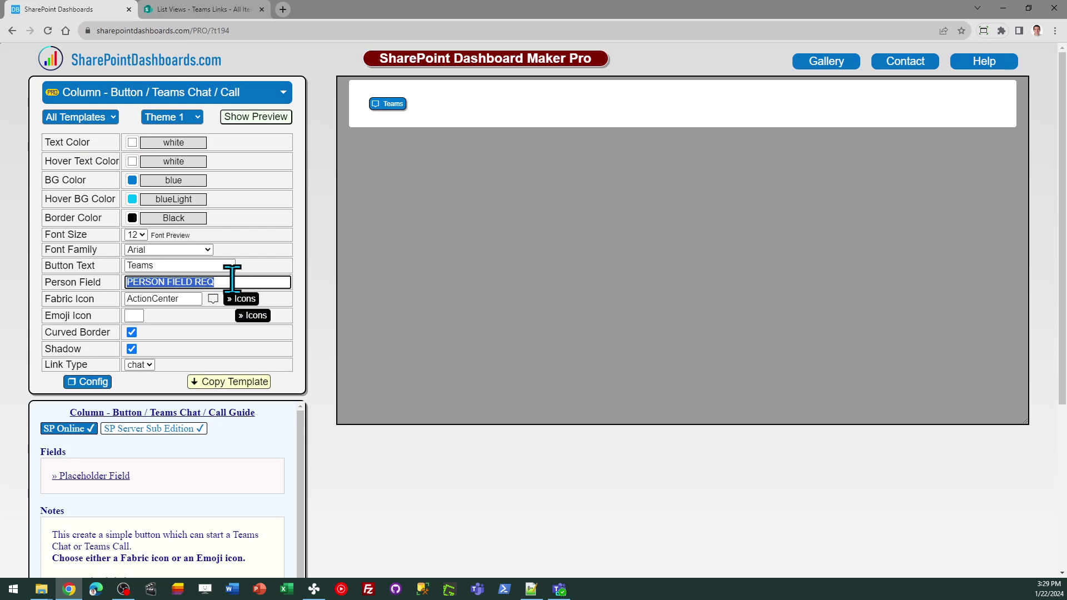
left_click(233, 281)
triple_click(233, 281)
type("Contact")
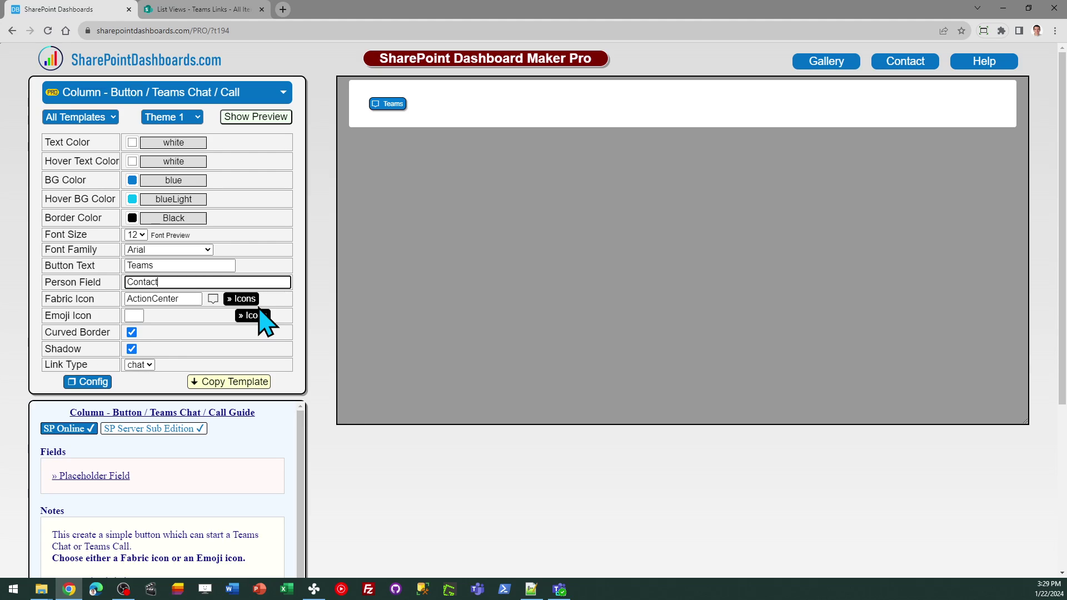
key("shift+Tab")
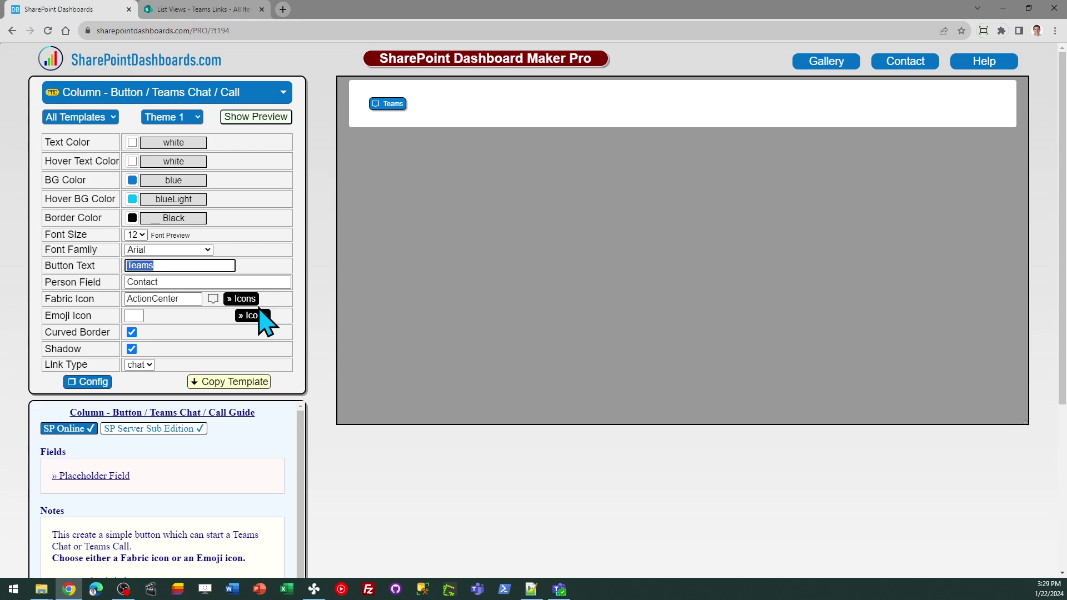
- Label the button 'Teams Chat' and keep chat as the link type
left_click(230, 10)
left_click(55, 10)
type("Teams Chat")
key("Tab")
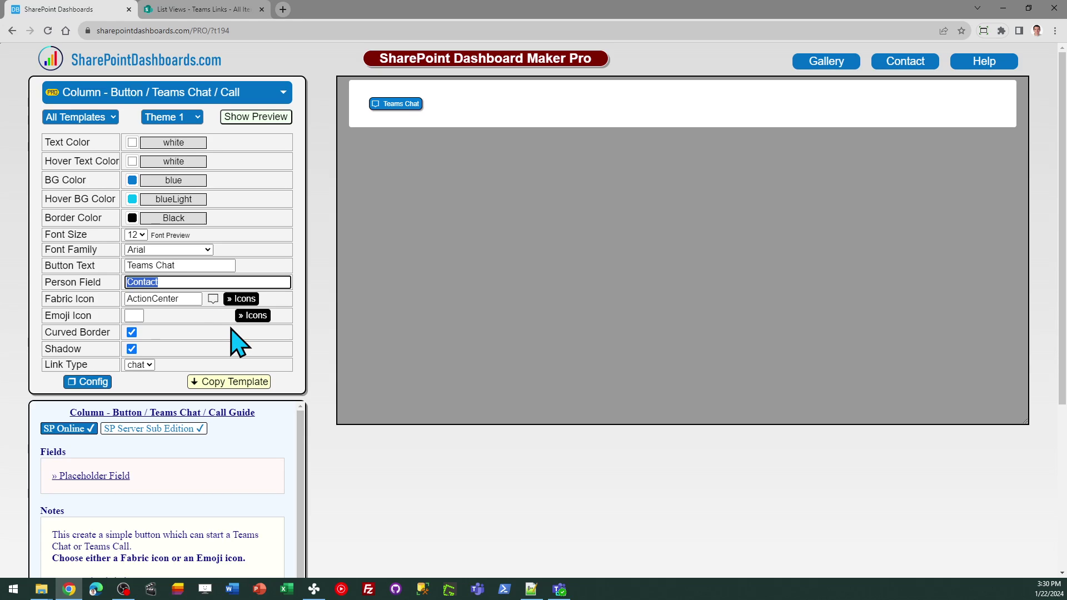
left_click(148, 366)
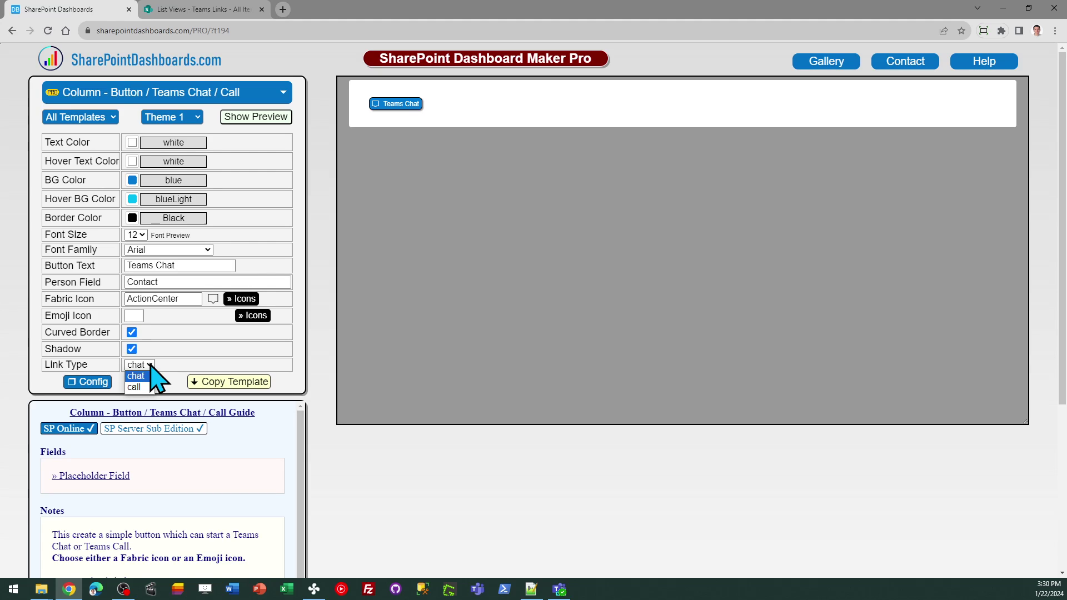
left_click(150, 365)
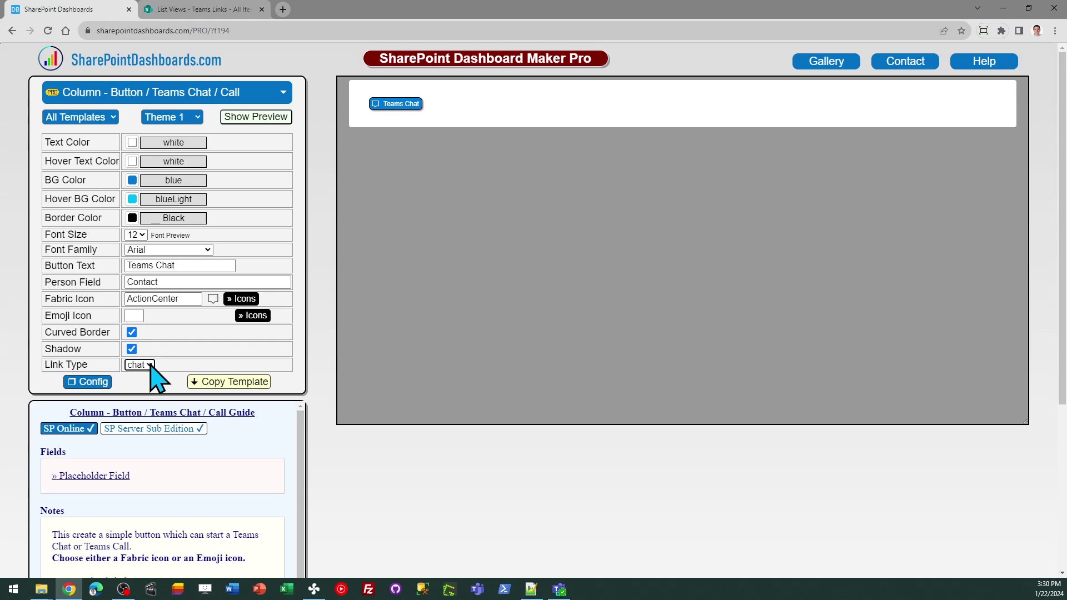
- Paste the copied button template as the Teams Chat column's advanced formatting JSON and save
left_click(236, 381)
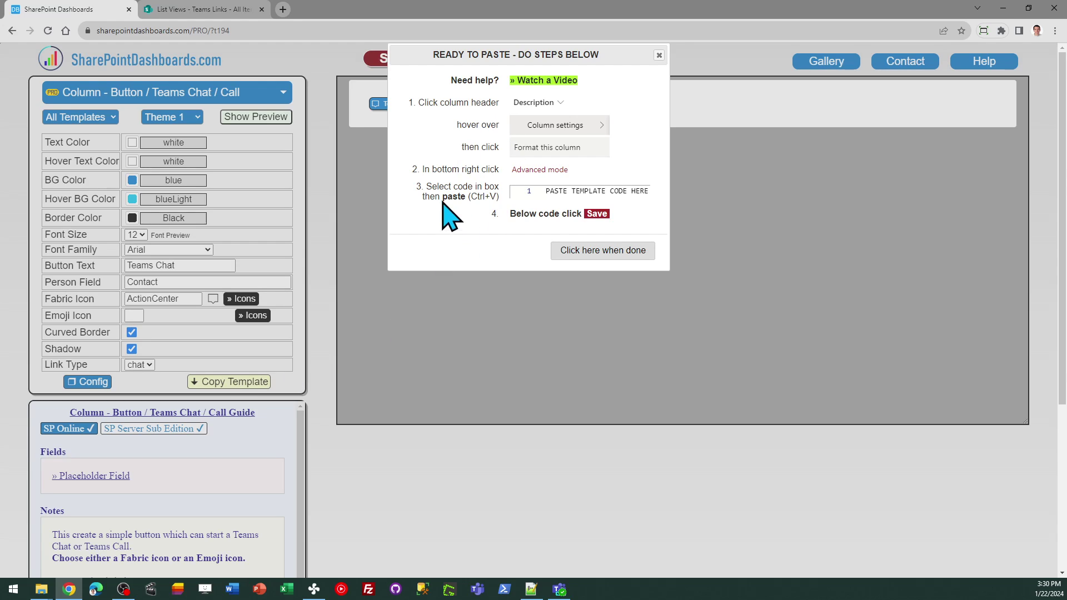
left_click(209, 10)
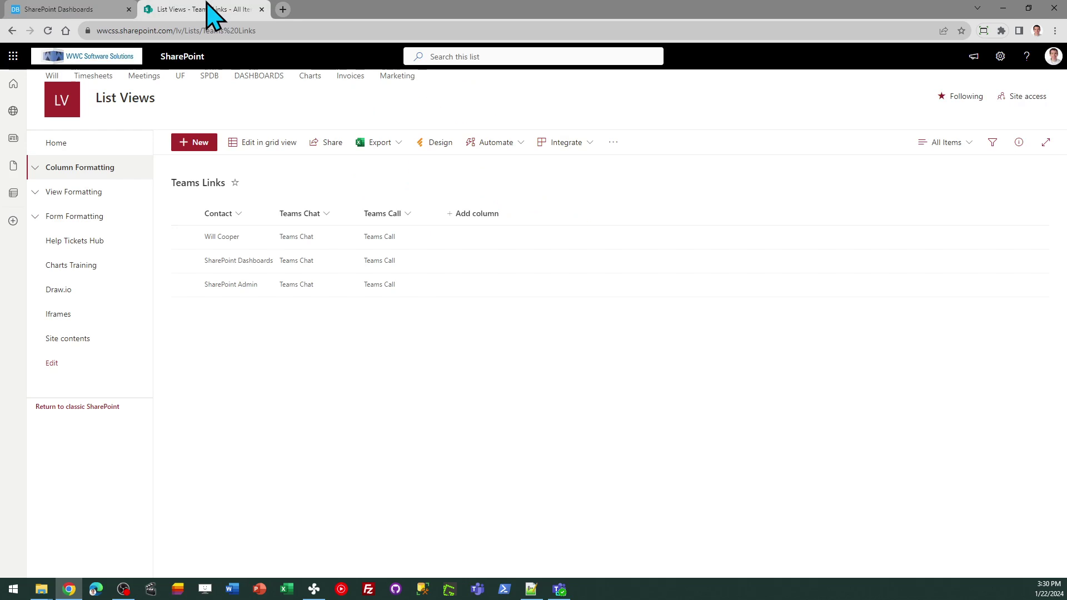
left_click(328, 215)
mouse_move(328, 320)
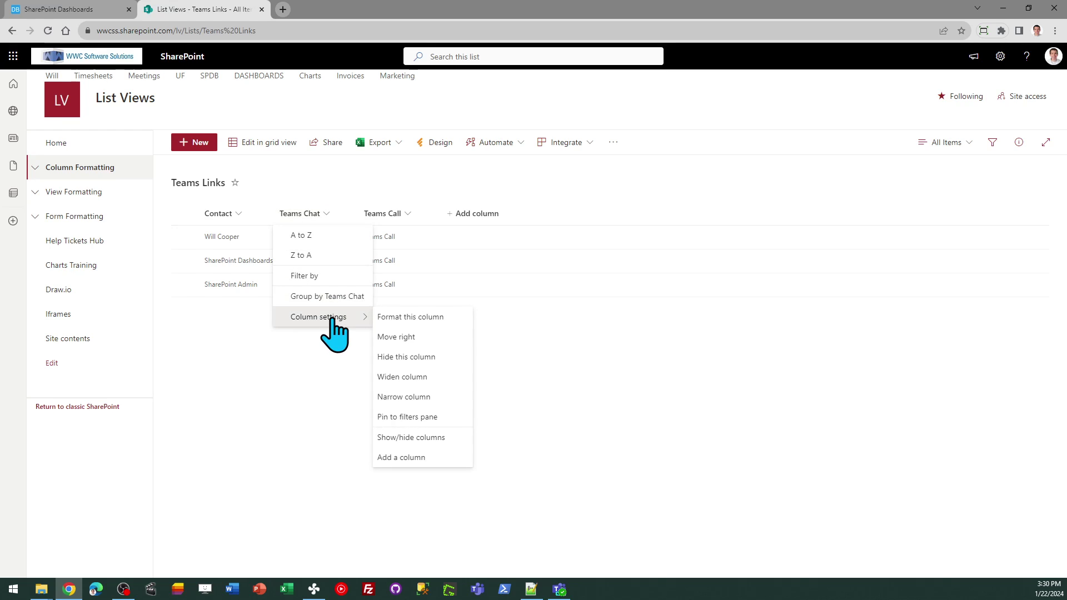
left_click(394, 319)
left_click(789, 535)
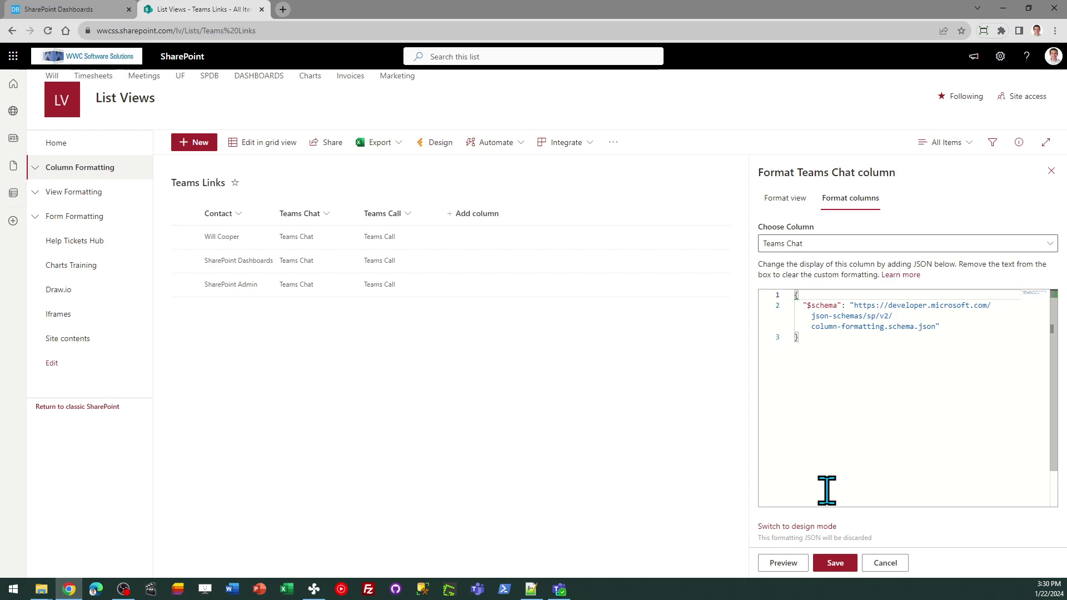
left_click(842, 421)
key("ctrl+a")
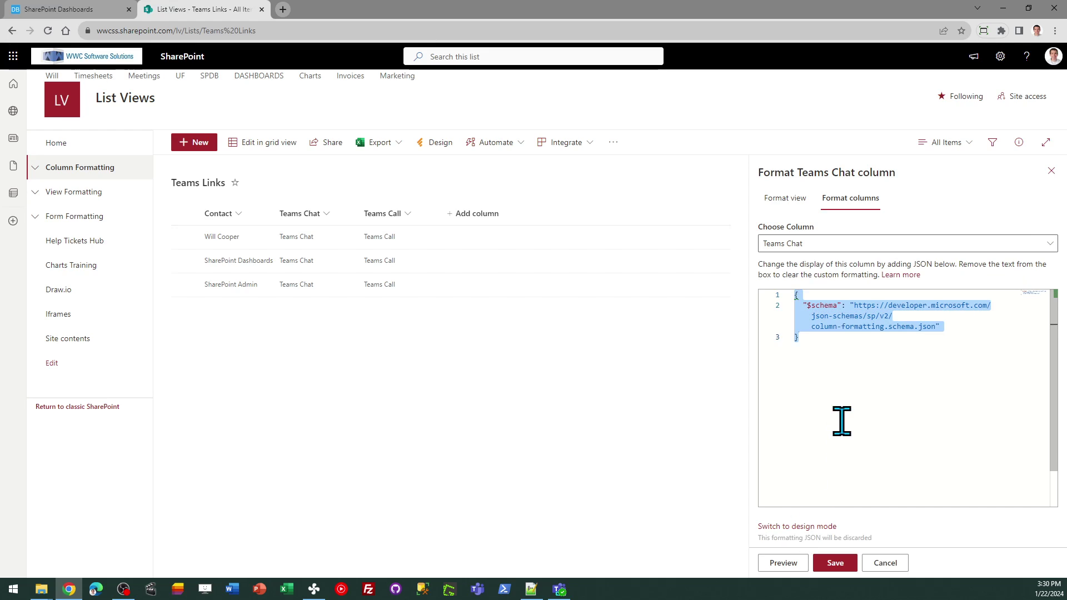
key("ctrl+v")
left_click(835, 563)
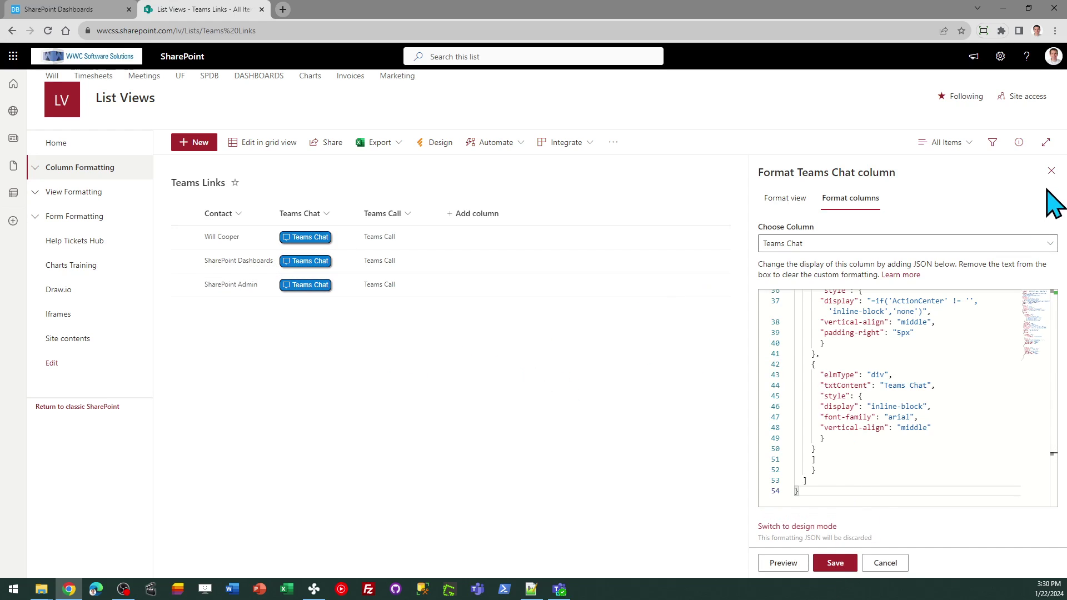
left_click(1051, 170)
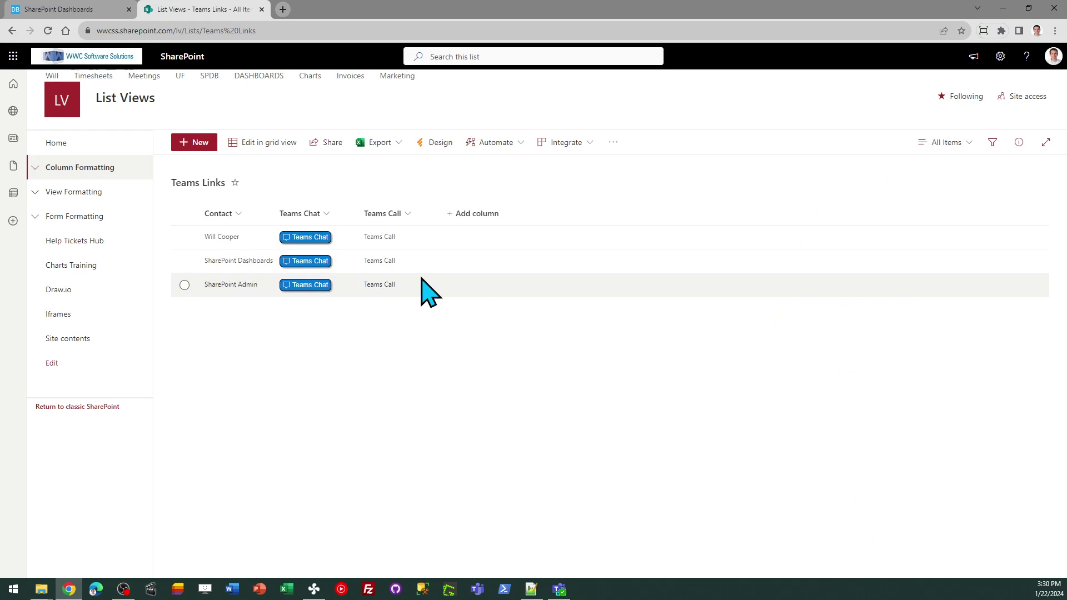
left_click(313, 238)
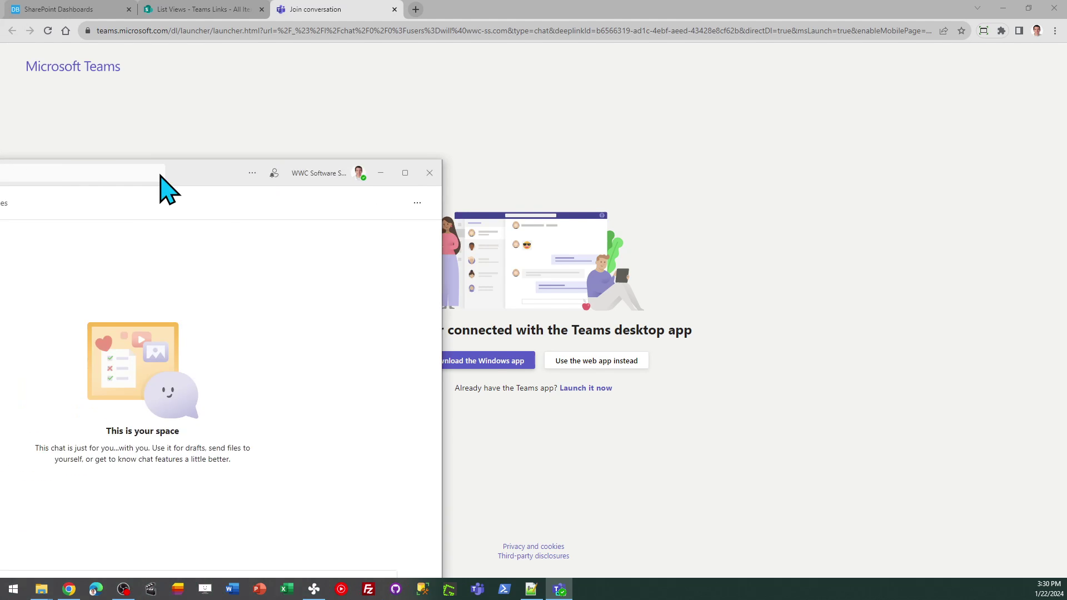
left_click_drag(155, 173, 0, 230)
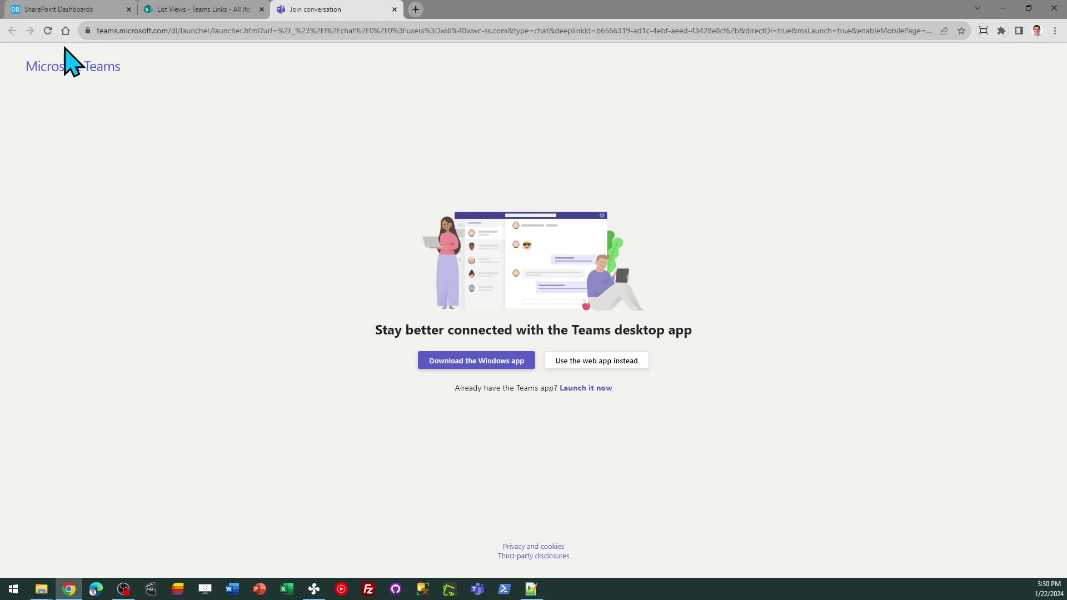
left_click(395, 9)
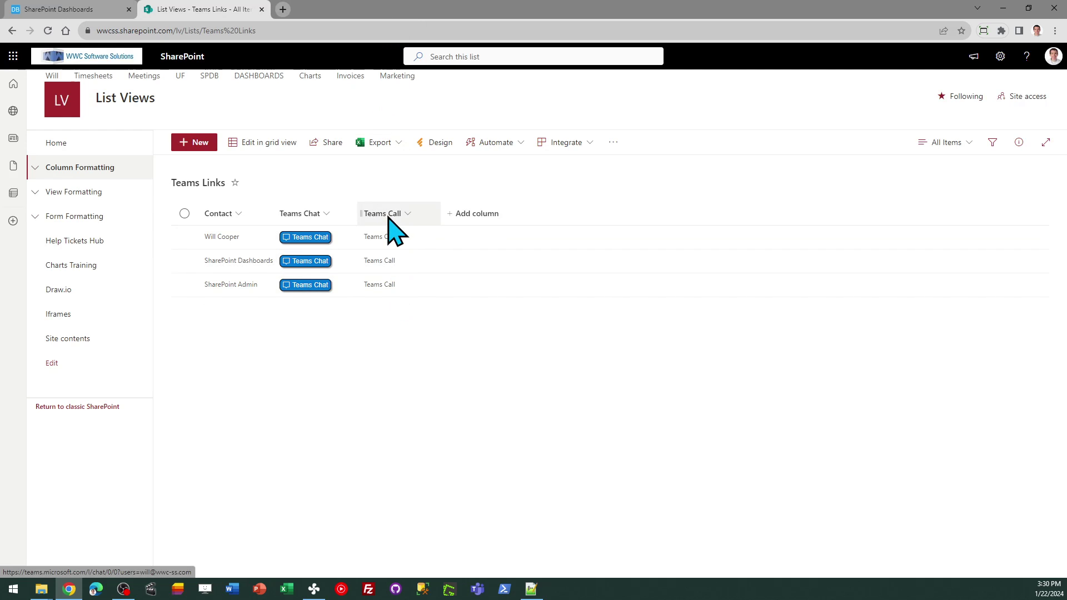
- Dismiss the paste instructions and change the Link Type to call
left_click(82, 10)
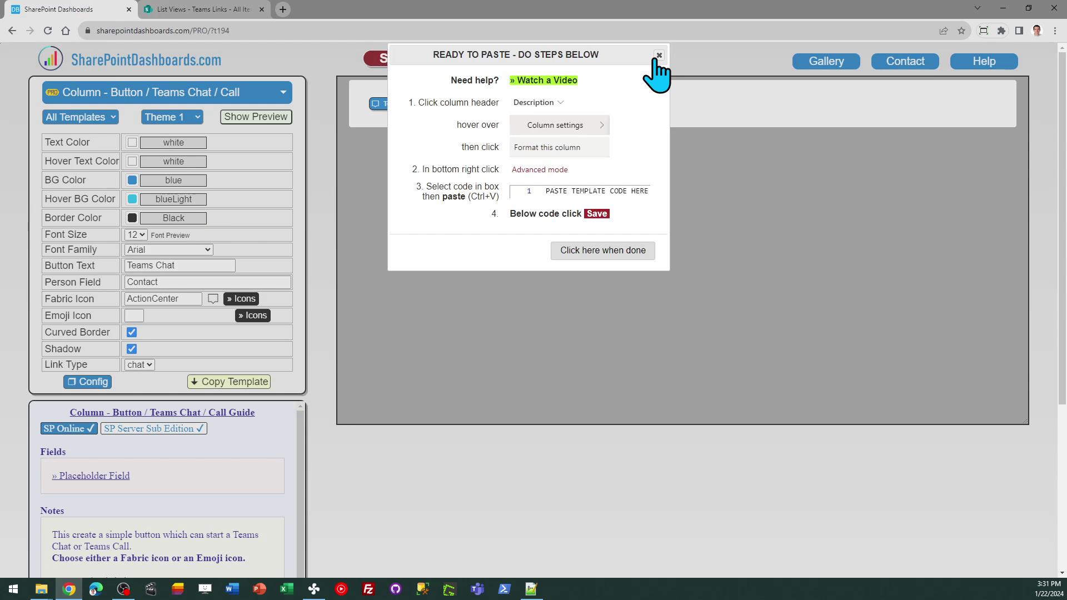
left_click(632, 250)
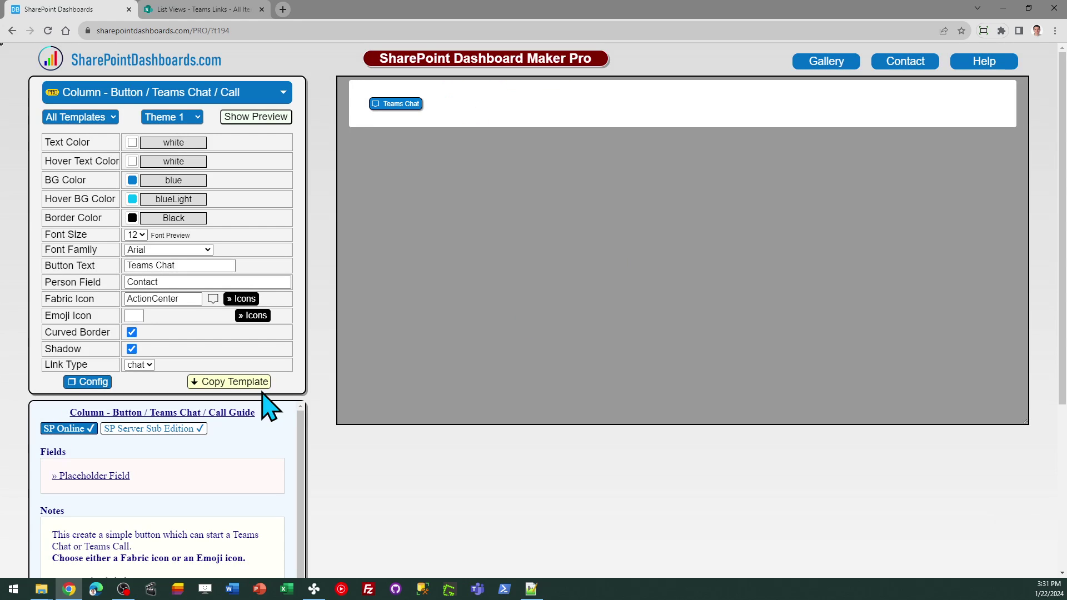
left_click(142, 366)
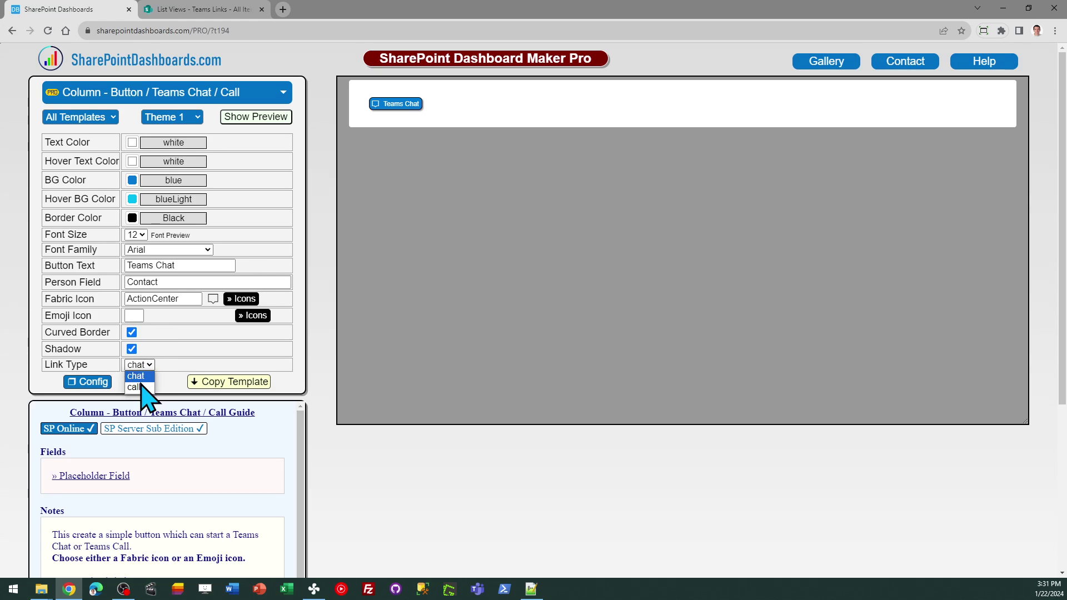
left_click(140, 387)
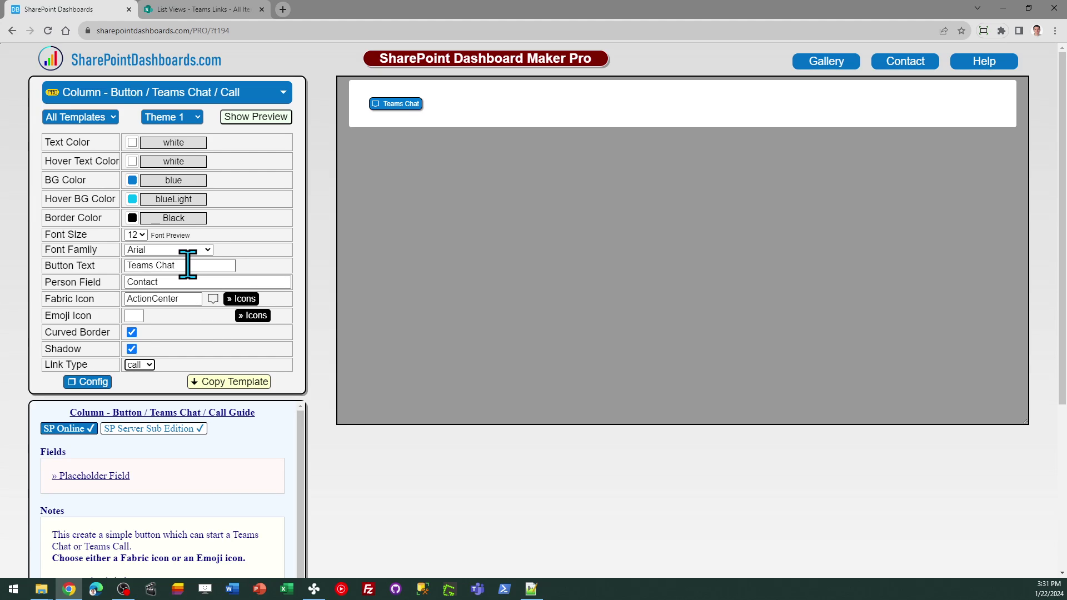
- Change the button text to 'Teams Call' and the Fabric Icon to Phone
left_click_drag(186, 266, 167, 266)
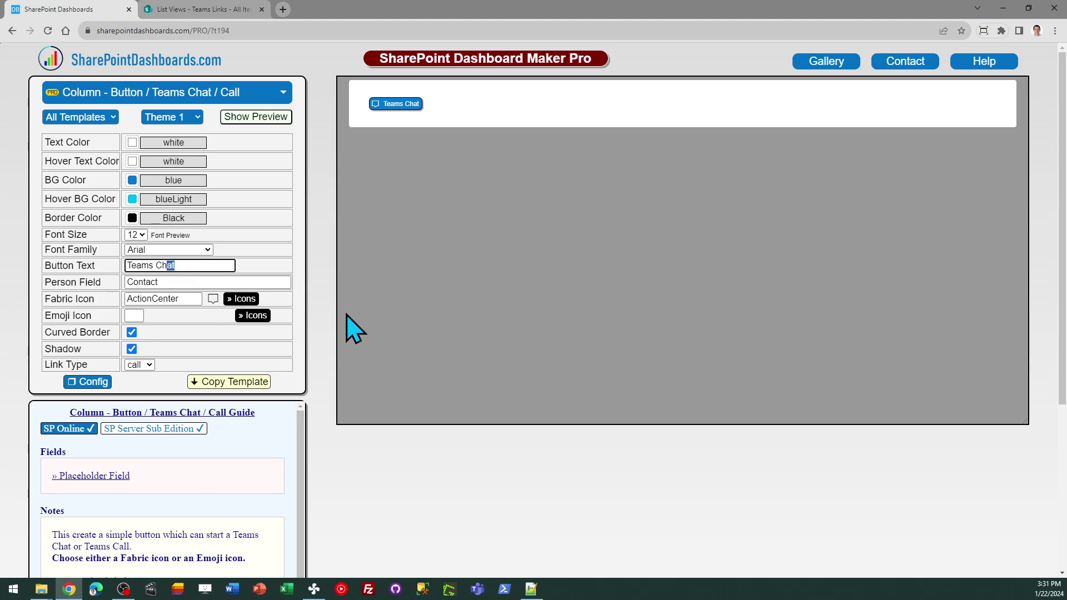
key("BackSpace")
key("BackSpace")
type("a")
key("Tab")
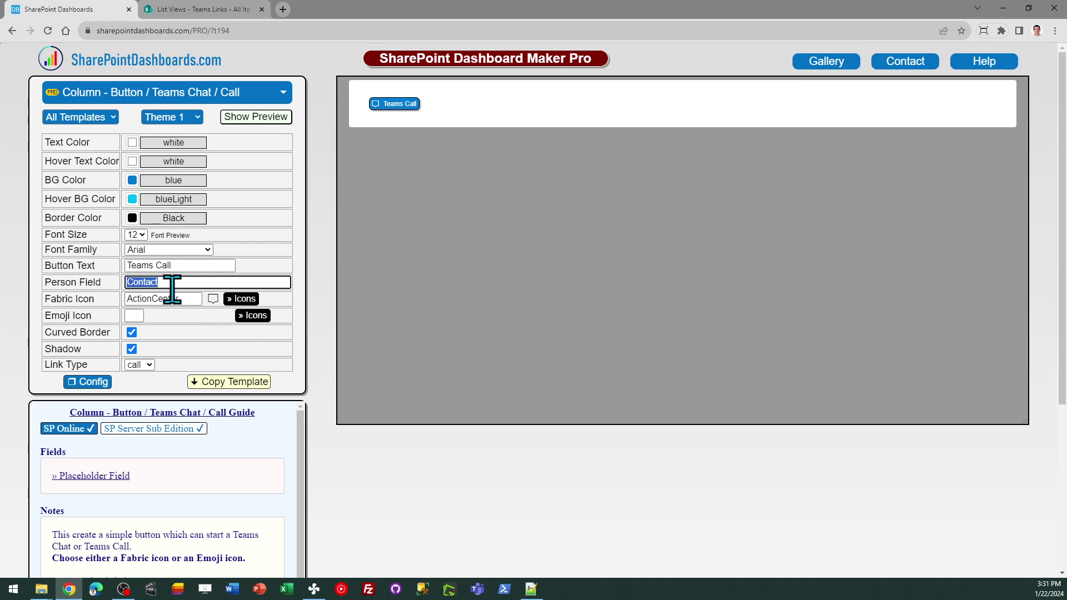
key("Tab")
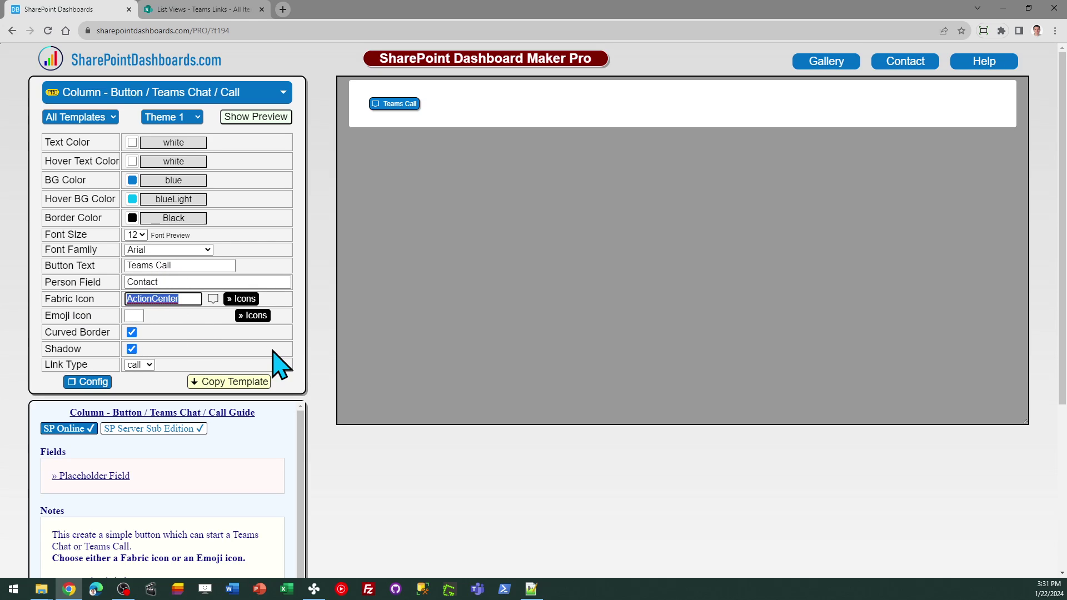
type("Phone")
key("Tab")
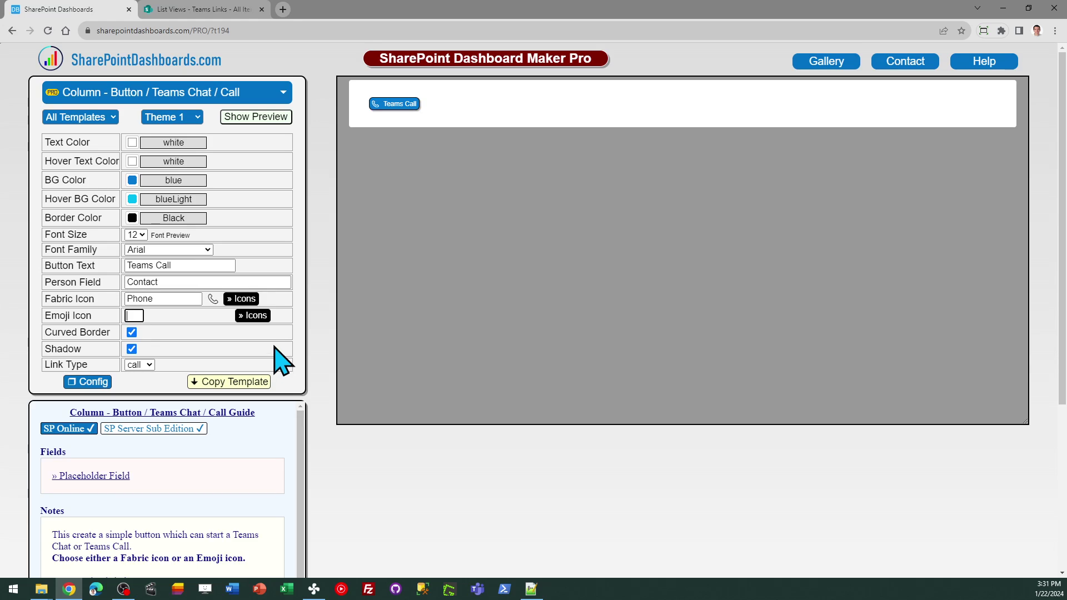
- Set the button background to green and the hover background to greenLight
left_click(132, 180)
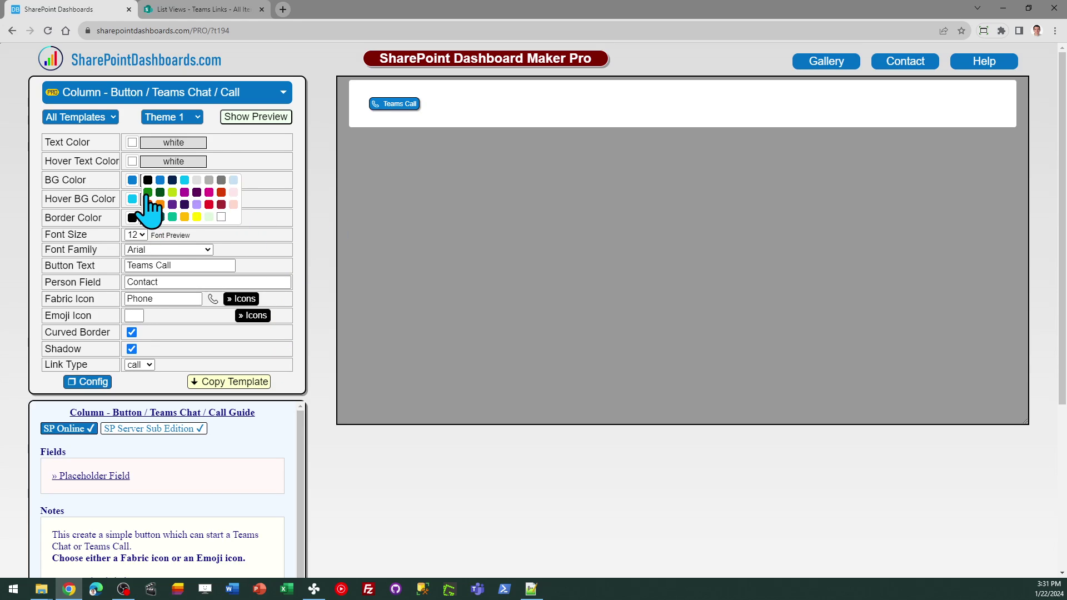
left_click(147, 192)
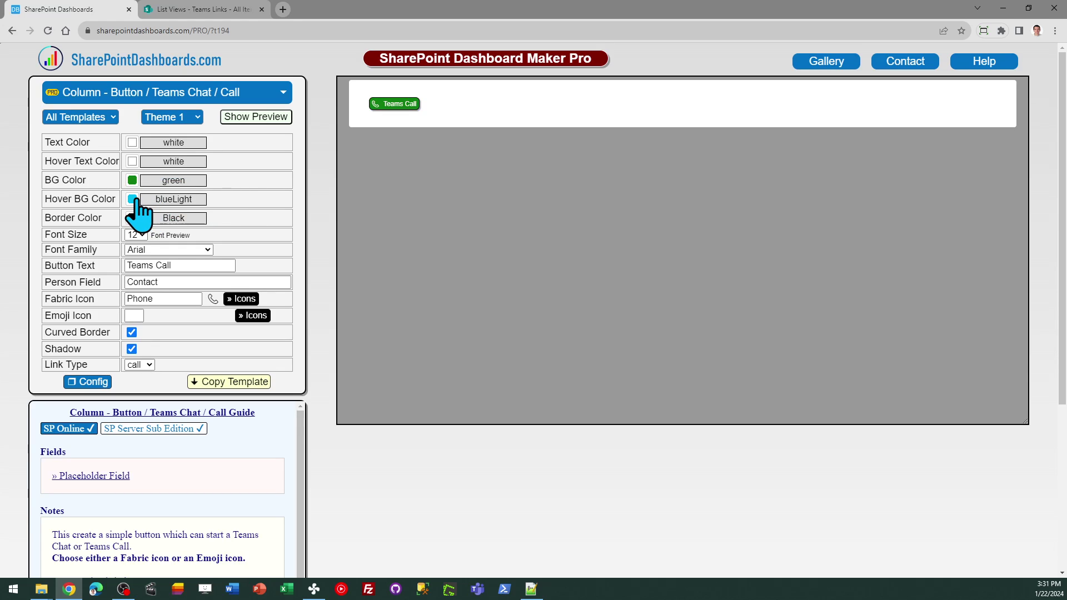
left_click(132, 199)
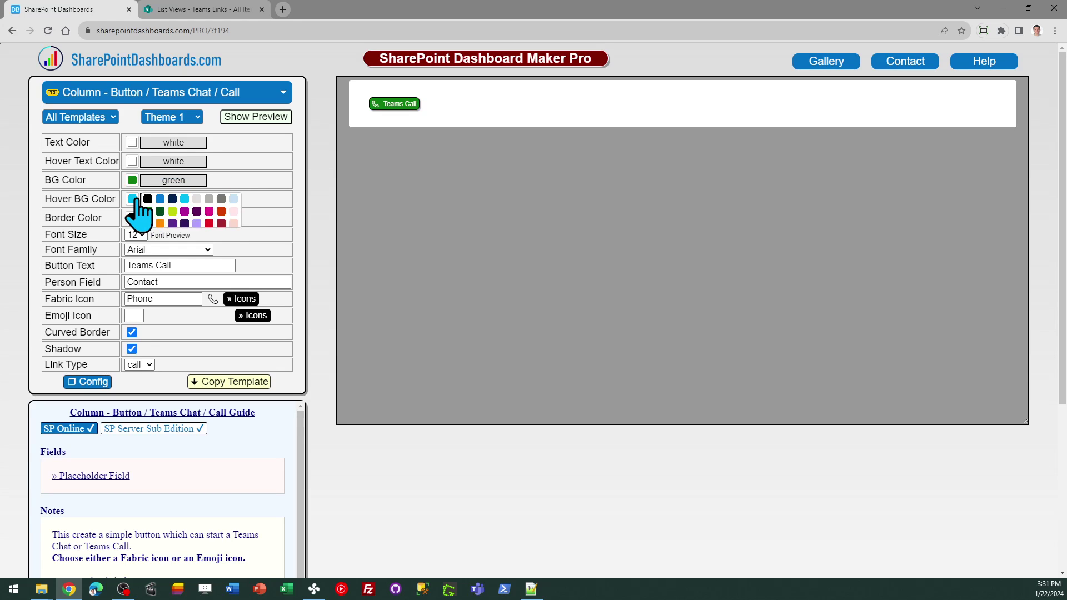
left_click(173, 211)
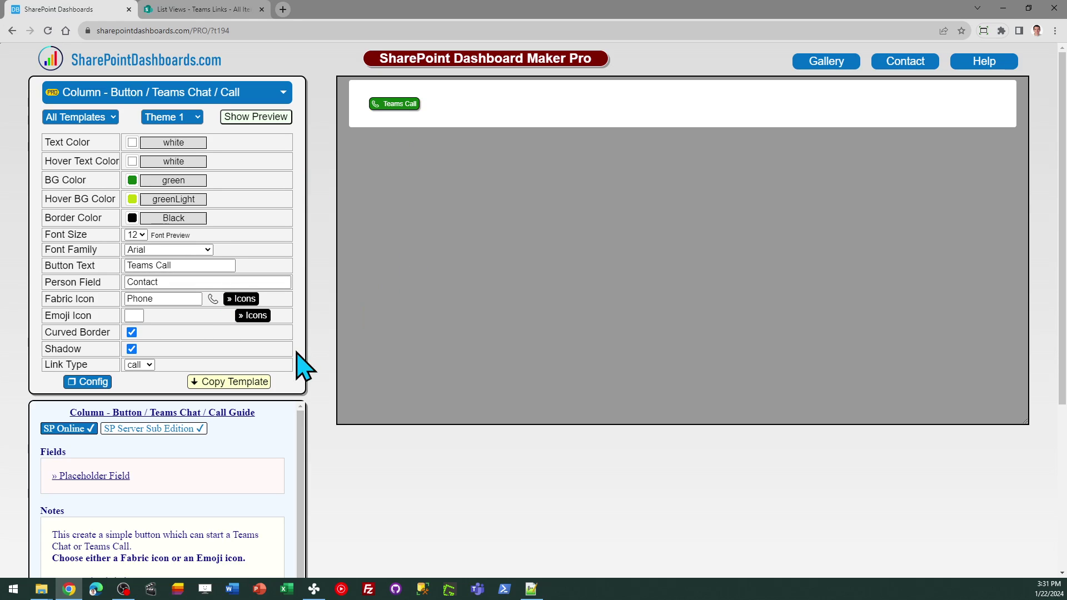
- Paste the Teams Call template JSON into the Teams Call column's advanced formatting and save
left_click(236, 382)
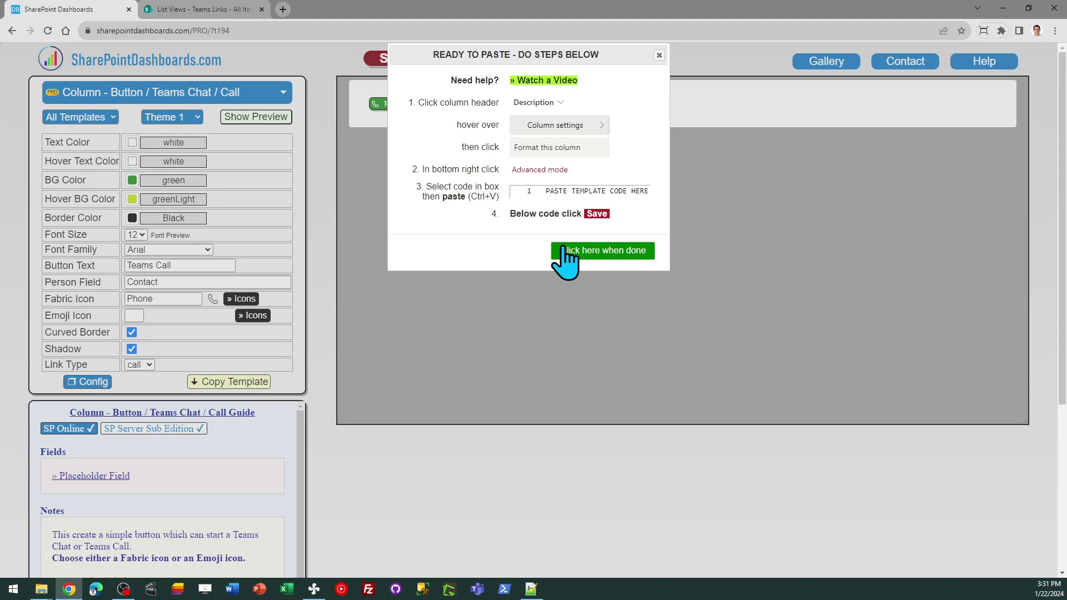
left_click(228, 9)
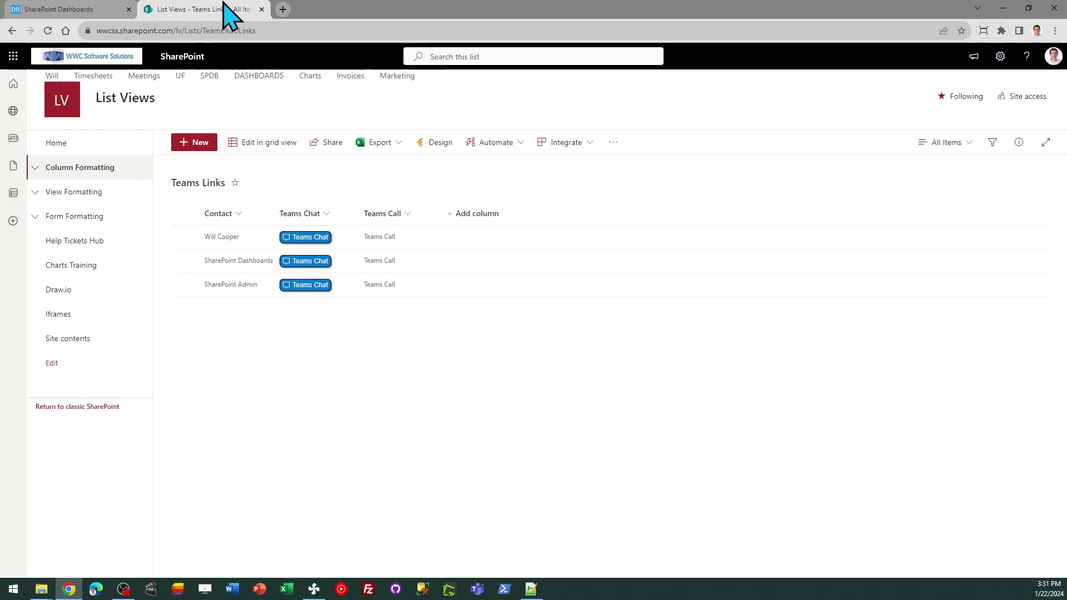
left_click(417, 221)
mouse_move(425, 321)
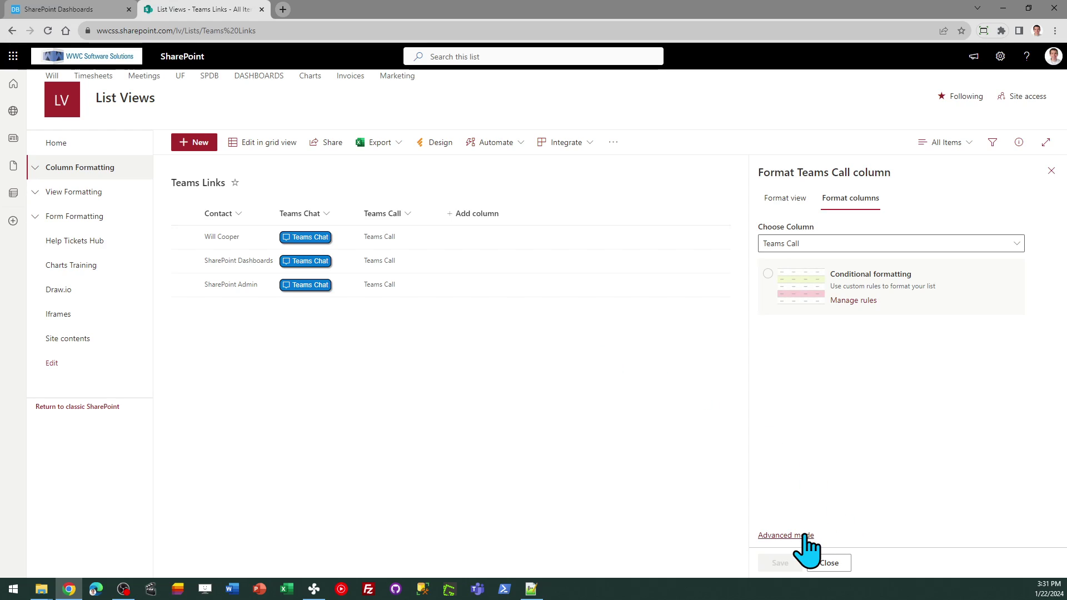
left_click(806, 536)
key("ctrl+a")
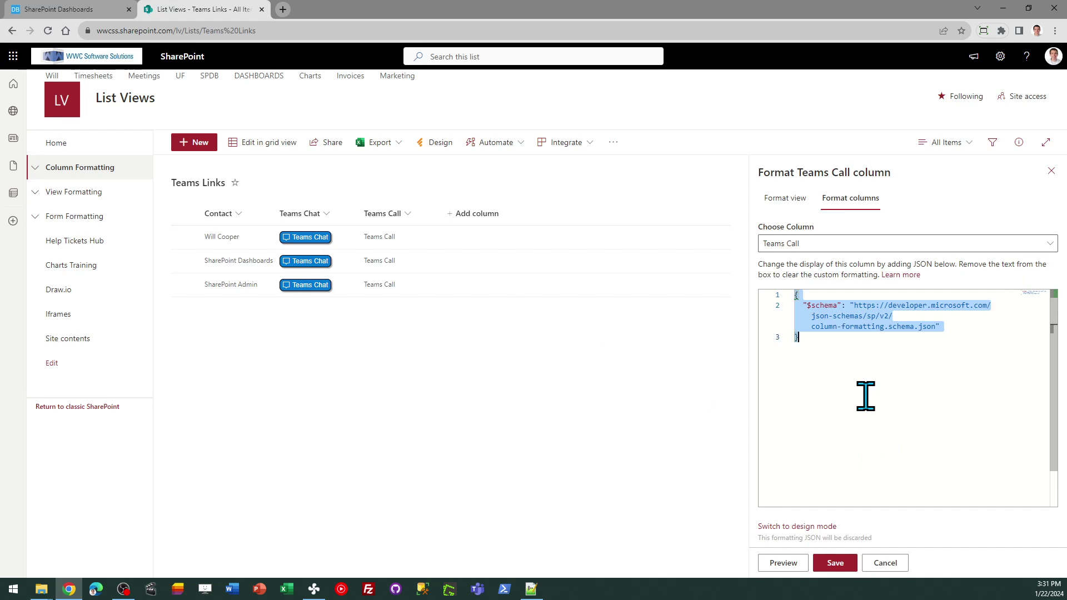
key("ctrl+v")
left_click(837, 563)
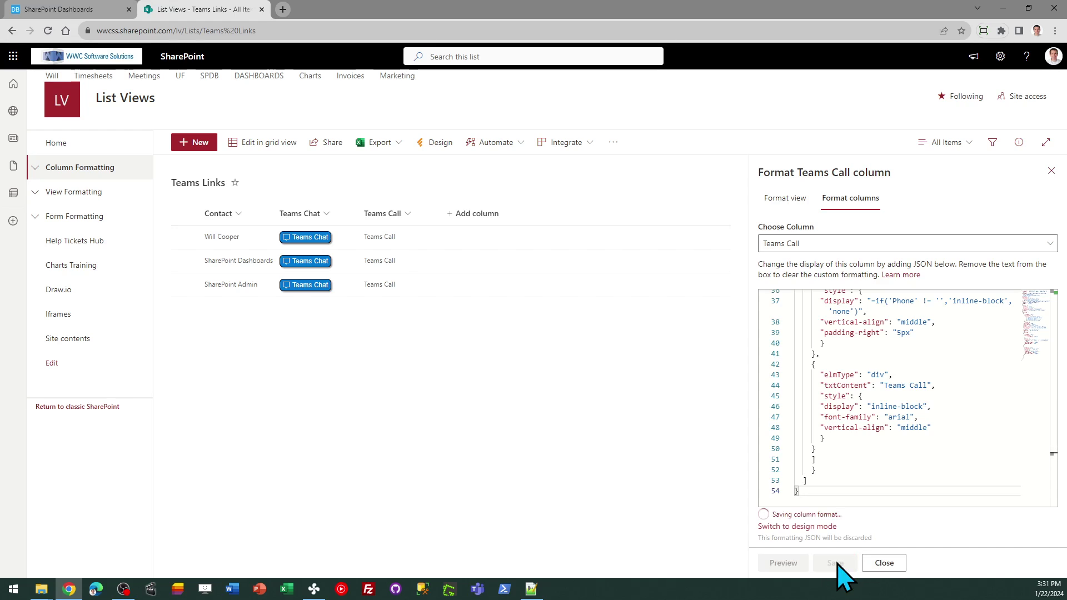
left_click(1051, 170)
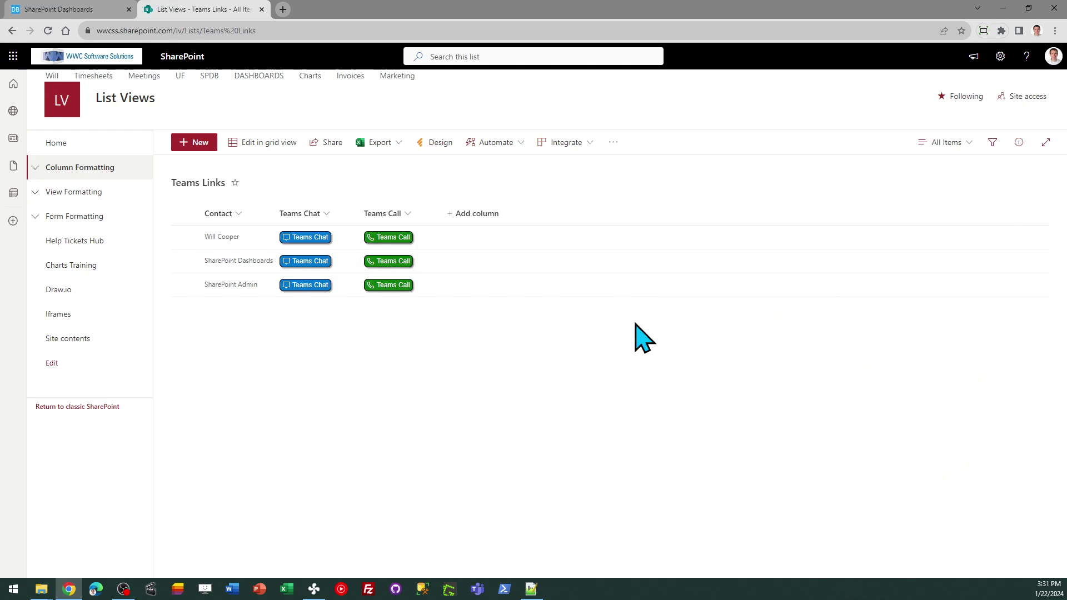
left_click(391, 239)
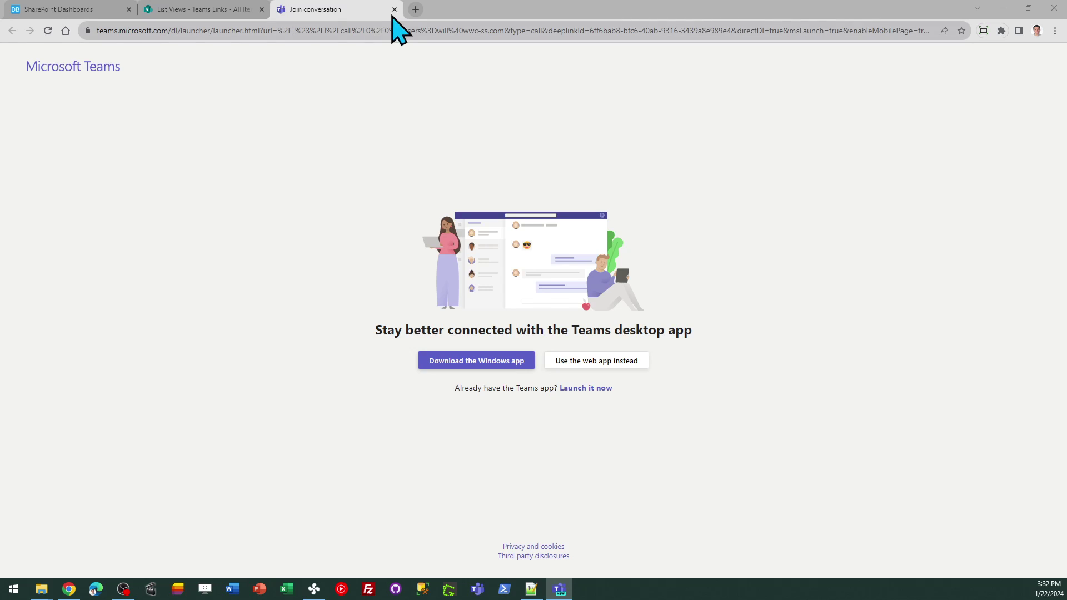
left_click(394, 10)
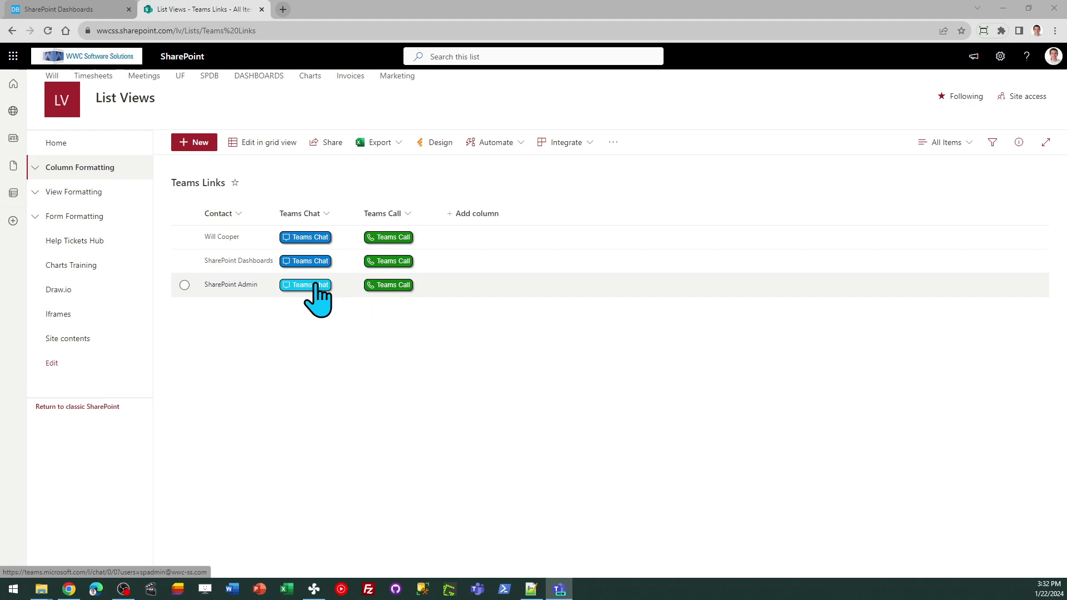
- Return to the dashboard maker and close the Ready to Paste dialog
left_click(90, 10)
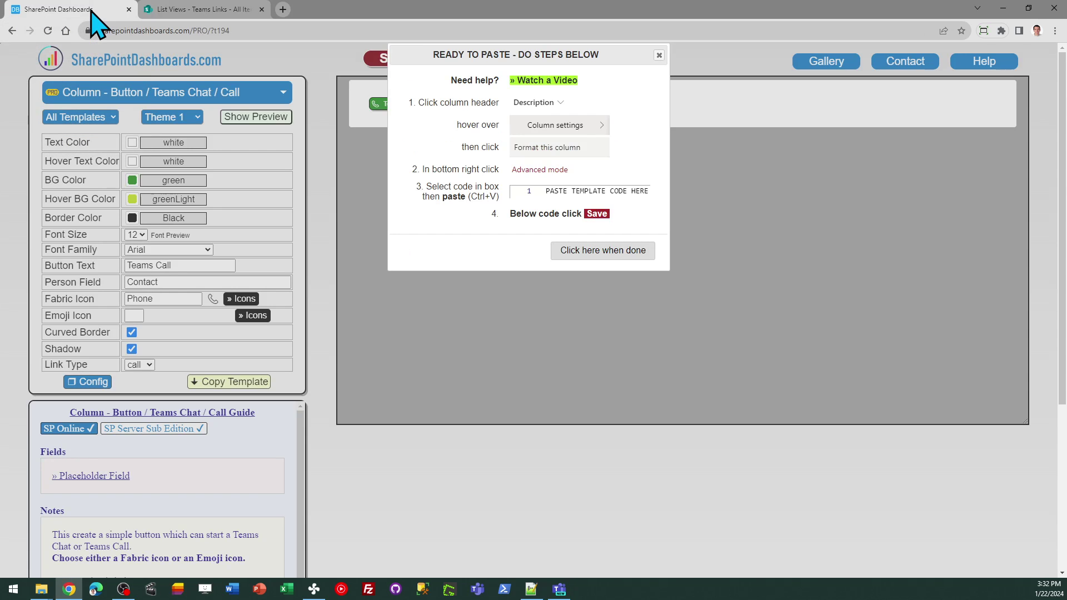
left_click(660, 55)
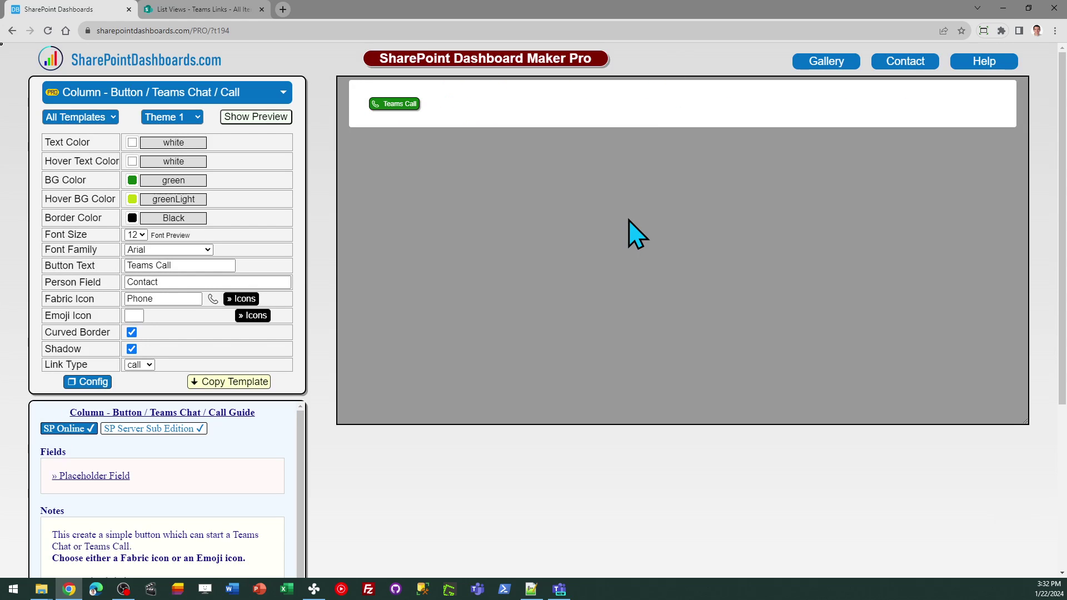